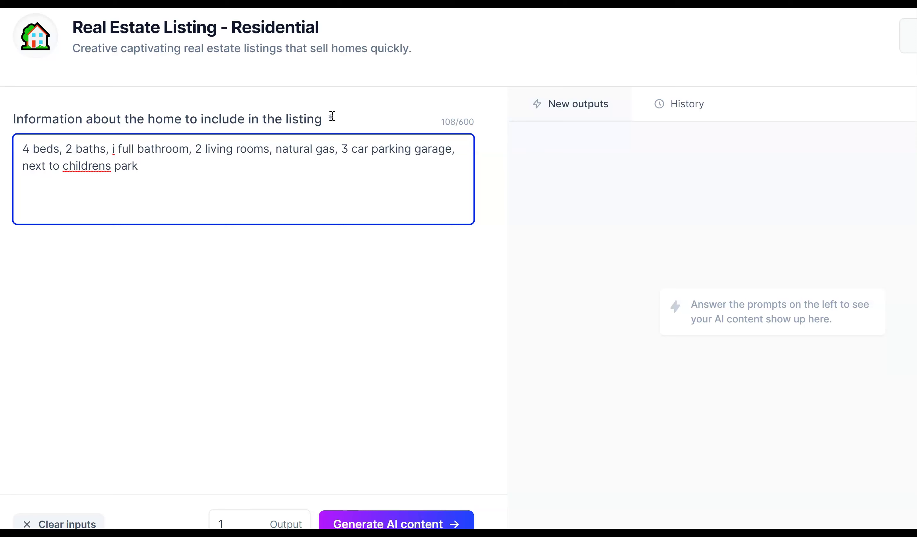
# Correct "childrens" to "children's" and add "basement included" to the end of the home information
pyautogui.rightClick(107, 166)
pyautogui.click(136, 177)
pyautogui.write('basemnet inclu')
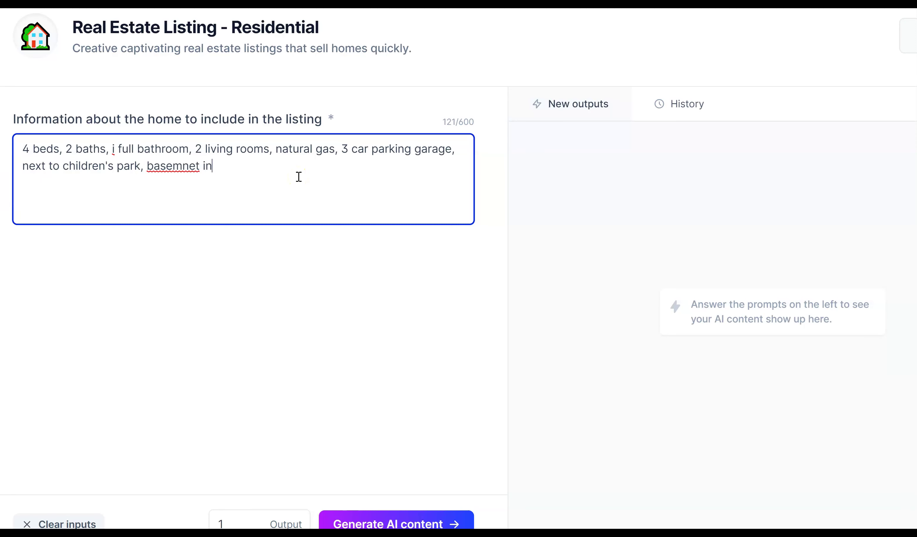
pyautogui.press('BackSpace')
pyautogui.press('BackSpace')
pyautogui.press('BackSpace')
pyautogui.press('BackSpace')
pyautogui.press('BackSpace')
pyautogui.press('BackSpace')
pyautogui.press('BackSpace')
pyautogui.press('BackSpace')
pyautogui.press('BackSpace')
pyautogui.write('ent included')
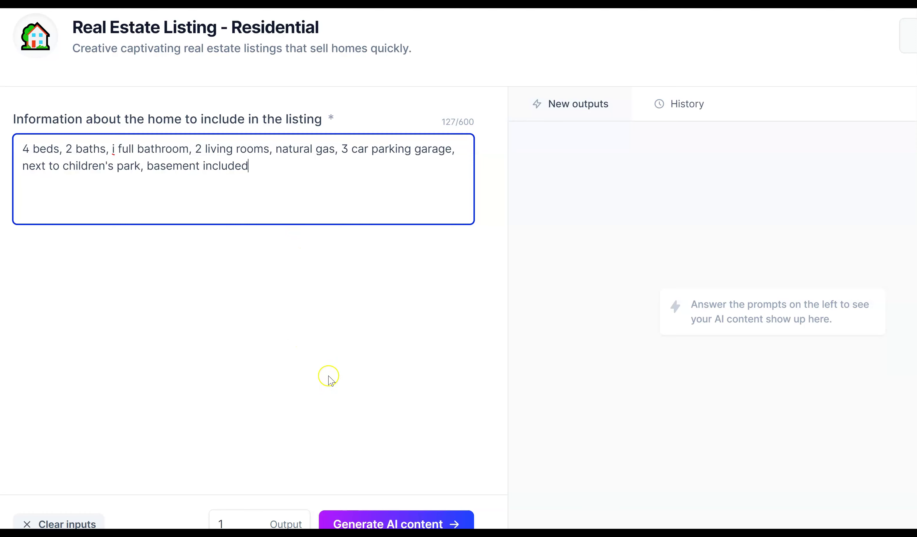
# Replace the stray "i" before "full bathroom" with "1" in the home information
pyautogui.click(115, 149)
pyautogui.press('Delete')
pyautogui.write('1')
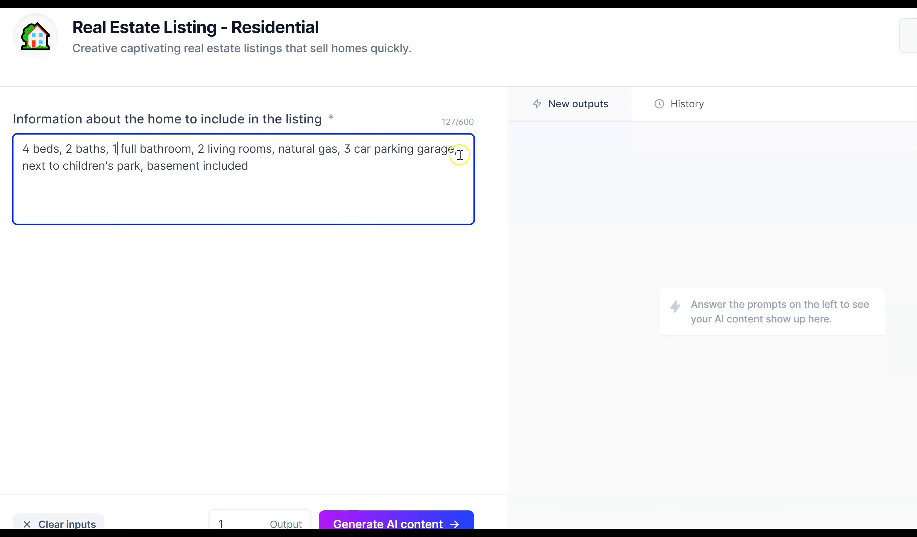
# Append ", shopping mall nearby" to the end of the home information
pyautogui.click(254, 164)
pyautogui.write(', shop')
pyautogui.write('ping not t')
pyautogui.press('BackSpace')
pyautogui.press('BackSpace')
pyautogui.press('BackSpace')
pyautogui.press('BackSpace')
pyautogui.press('BackSpace')
pyautogui.write('nea=')
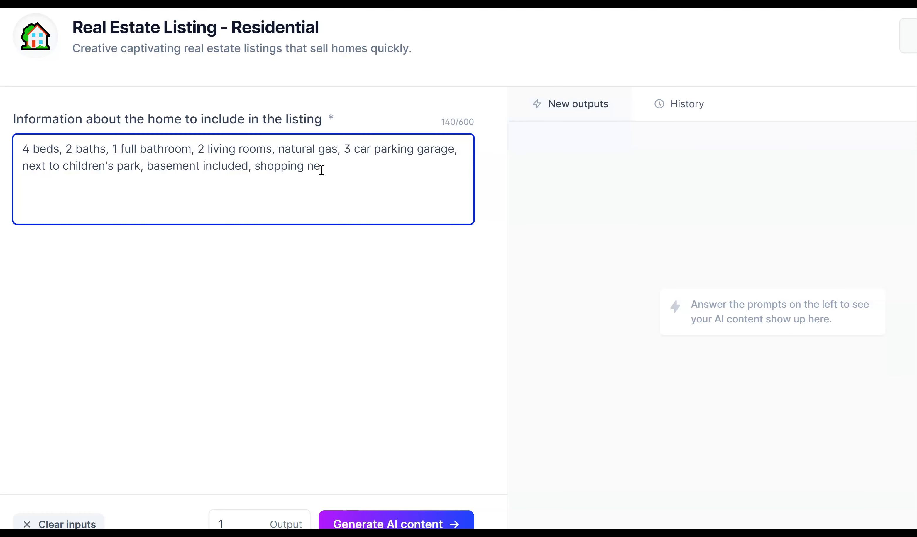
pyautogui.press('BackSpace')
pyautogui.press('BackSpace')
pyautogui.press('BackSpace')
pyautogui.press('BackSpace')
pyautogui.write('mall nearby')
pyautogui.click(296, 304)
pyautogui.click(349, 166)
# Generate the AI listing from the home information, view the output in full, and close it
pyautogui.click(384, 517)
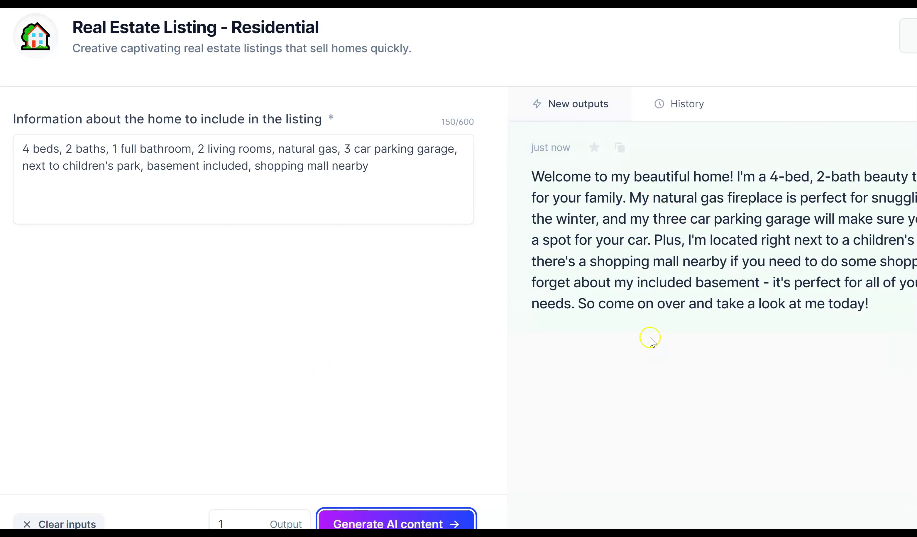
pyautogui.moveTo(591, 533)
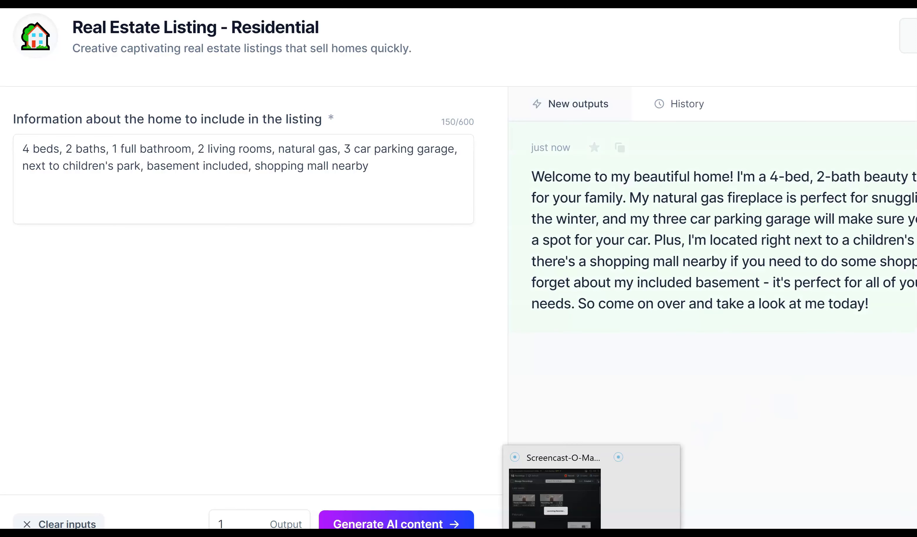
pyautogui.click(537, 310)
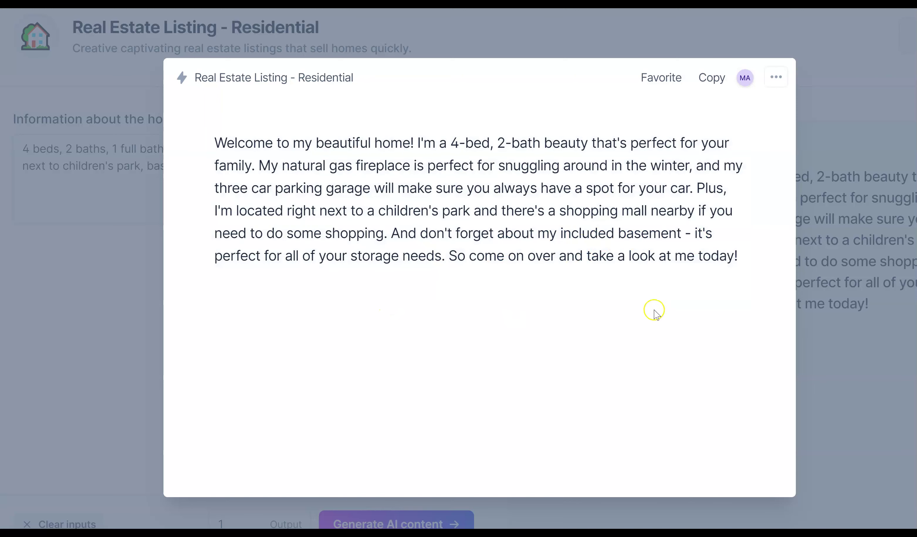
pyautogui.click(816, 340)
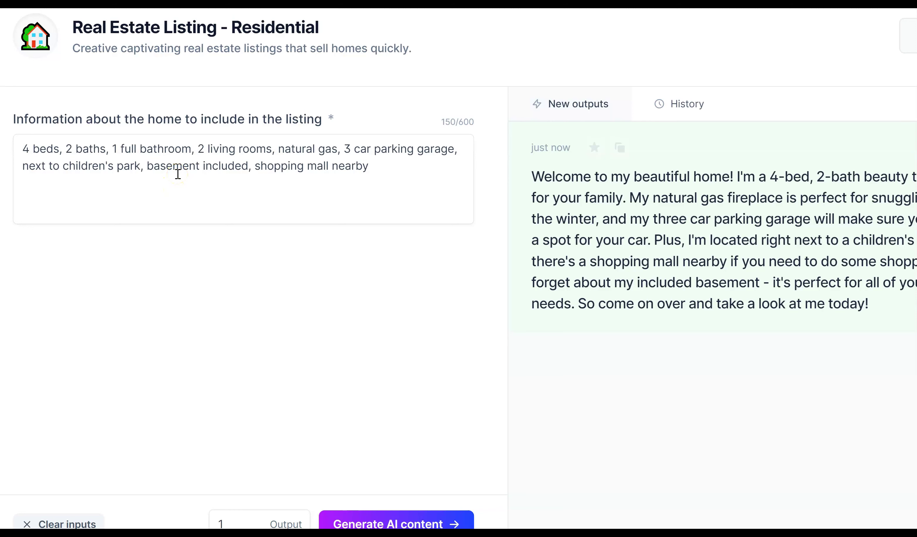
# Delete all the existing text from the home information
pyautogui.click(134, 166)
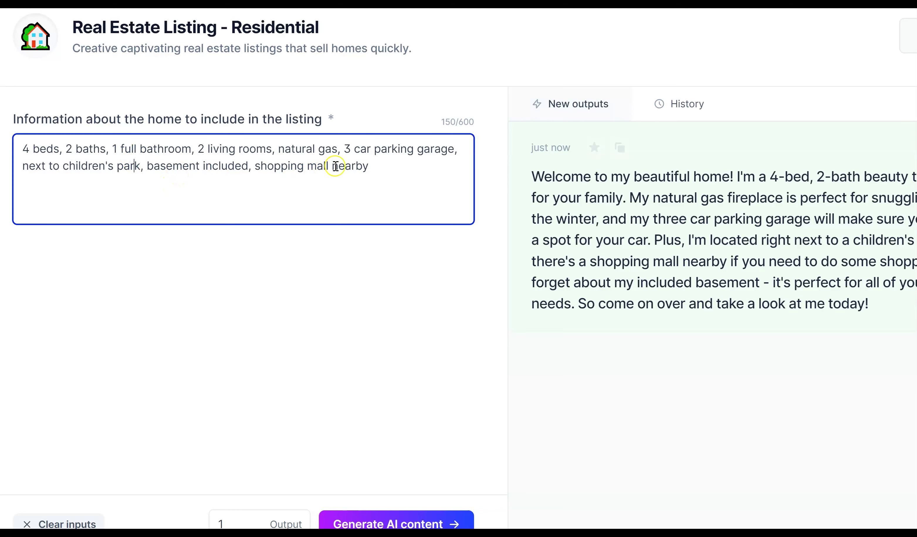
pyautogui.moveTo(372, 166); pyautogui.dragTo(23, 149)
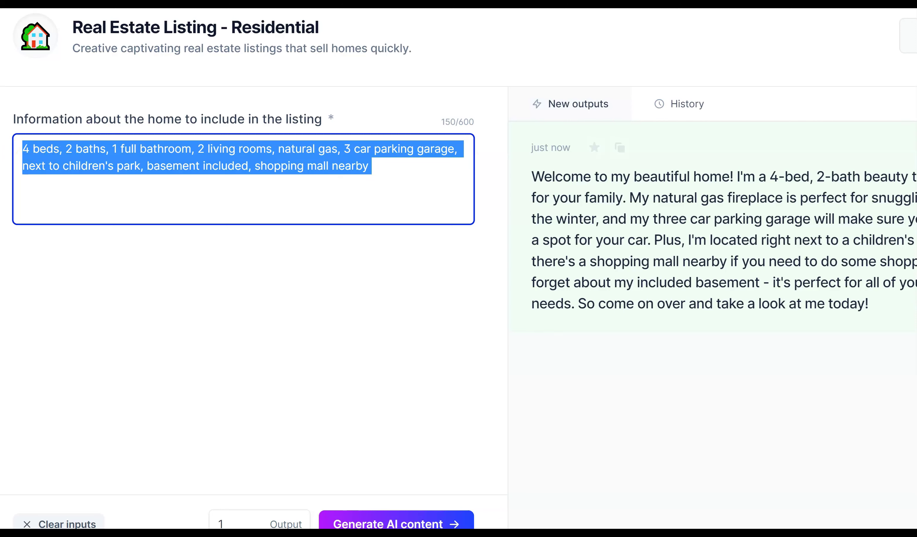
pyautogui.press('BackSpace')
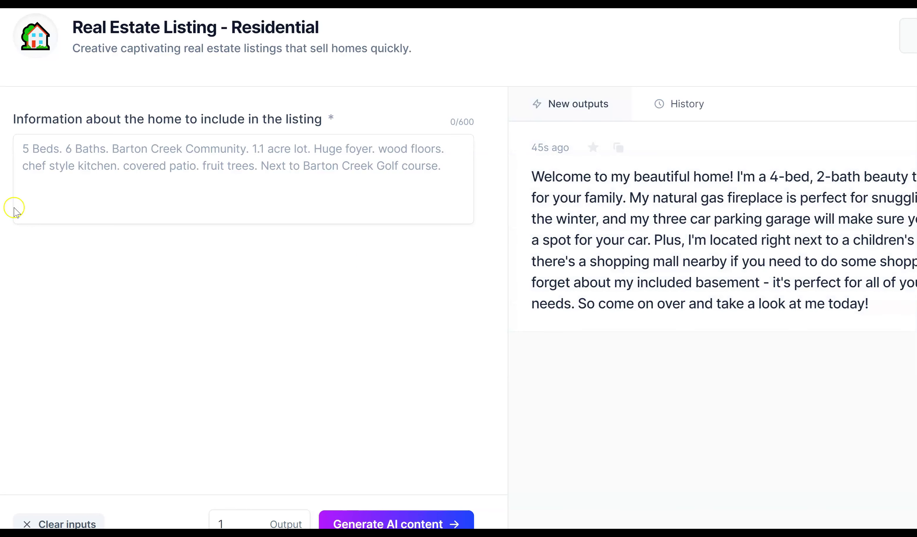
# Enter "executive office, professional suites available, 3 conference rooms," as the new listing information, correcting the spelling of "available"
pyautogui.click(88, 165)
pyautogui.click(336, 150)
pyautogui.write('executivee office, profes')
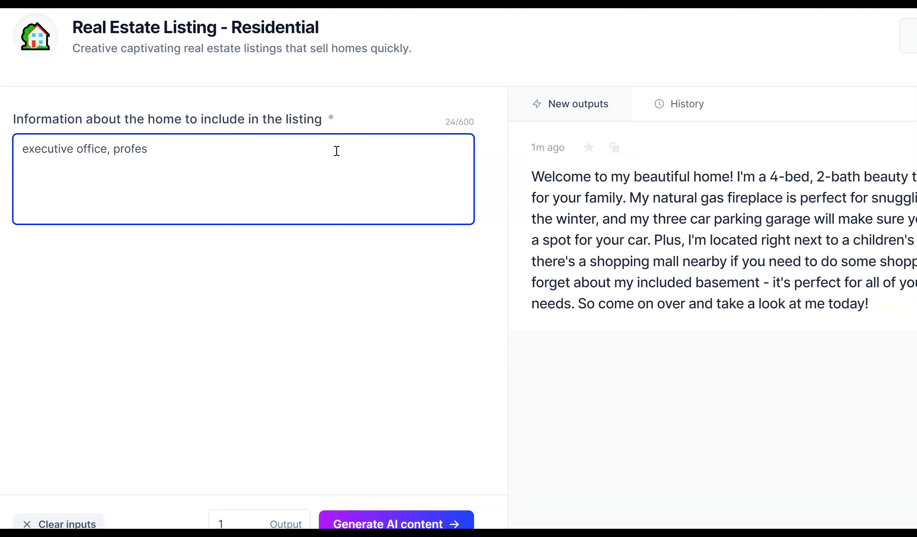
pyautogui.write('sional sui')
pyautogui.write('tes availabe,')
pyautogui.write(' 3 conferenc')
pyautogui.write('e roo')
pyautogui.write('m,s')
pyautogui.press('BackSpace')
pyautogui.press('BackSpace')
pyautogui.press('BackSpace')
pyautogui.write('s,')
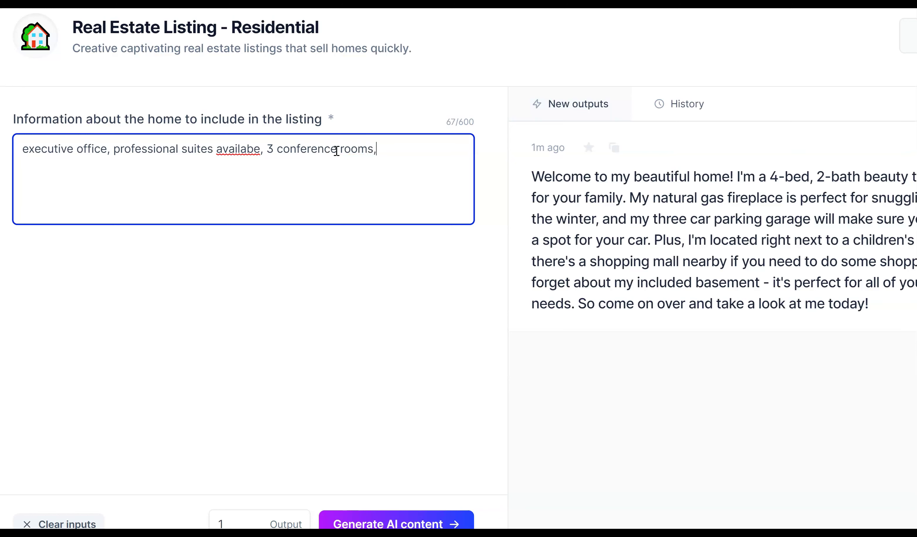
pyautogui.rightClick(233, 150)
pyautogui.click(248, 165)
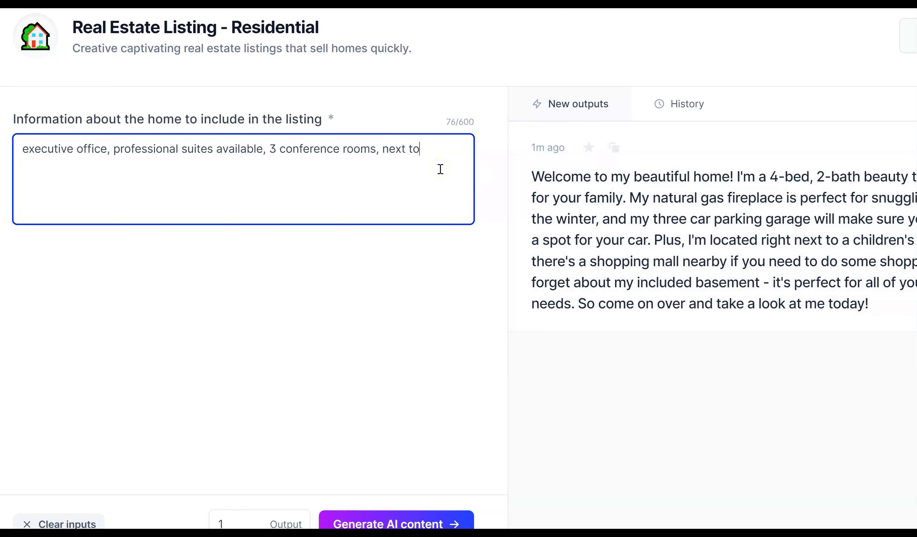
pyautogui.write('busy interstate')
pyautogui.press('BackSpace')
pyautogui.press('BackSpace')
pyautogui.press('BackSpace')
pyautogui.press('BackSpace')
pyautogui.press('BackSpace')
pyautogui.press('BackSpace')
pyautogui.press('BackSpace')
pyautogui.press('BackSpace')
pyautogui.press('BackSpace')
pyautogui.press('BackSpace')
pyautogui.press('BackSpace')
pyautogui.press('BackSpace')
pyautogui.press('BackSpace')
pyautogui.press('BackSpace')
pyautogui.press('BackSpace')
pyautogui.press('BackSpace')
pyautogui.press('BackSpace')
pyautogui.press('BackSpace')
pyautogui.press('BackSpace')
pyautogui.press('BackSpace')
pyautogui.press('BackSpace')
pyautogui.write('downtown')
pyautogui.press('BackSpace')
pyautogui.press('BackSpace')
pyautogui.press('BackSpace')
pyautogui.press('BackSpace')
pyautogui.press('BackSpace')
# Continue the listing information with "located downtown, common bathrooms, busy route, great exposure, ADA compliant"
pyautogui.write('located downtown')
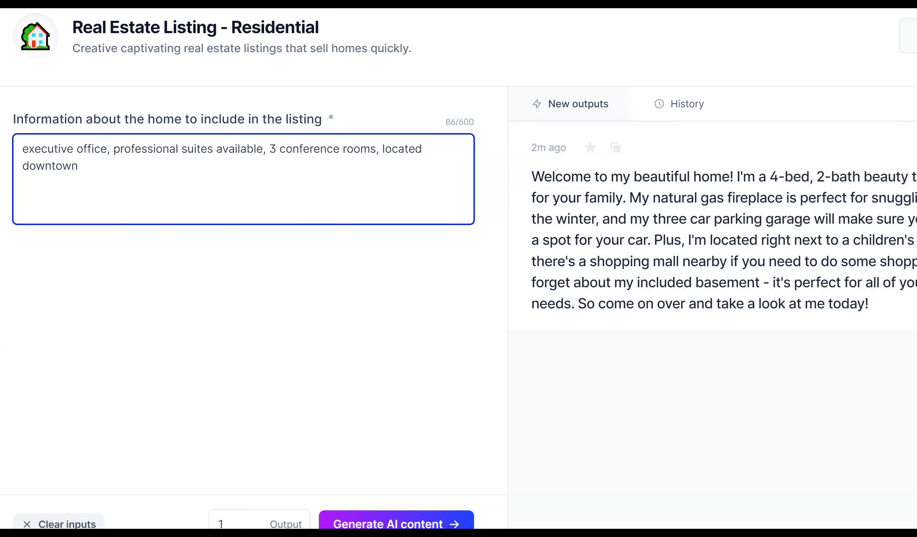
pyautogui.click(237, 172)
pyautogui.click(184, 170)
pyautogui.write(', common bathrooms')
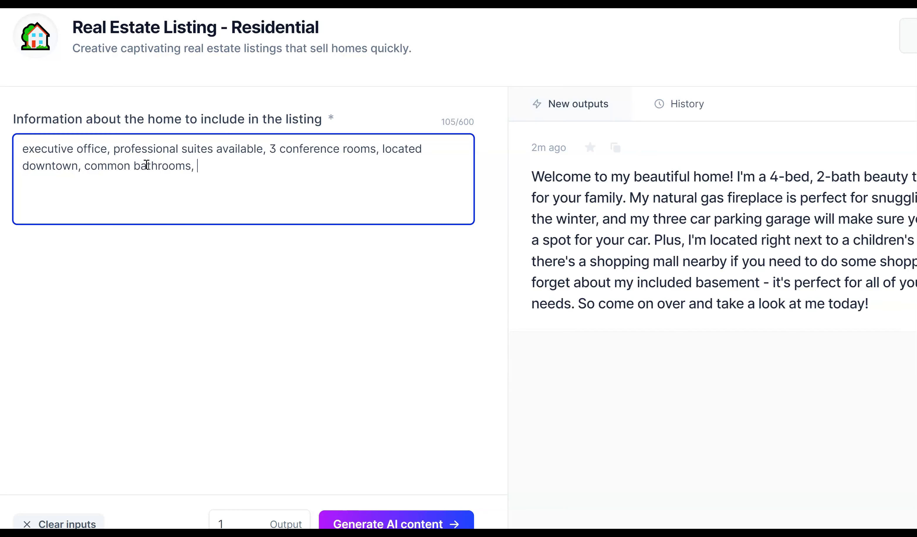
pyautogui.write(', busy route, gre')
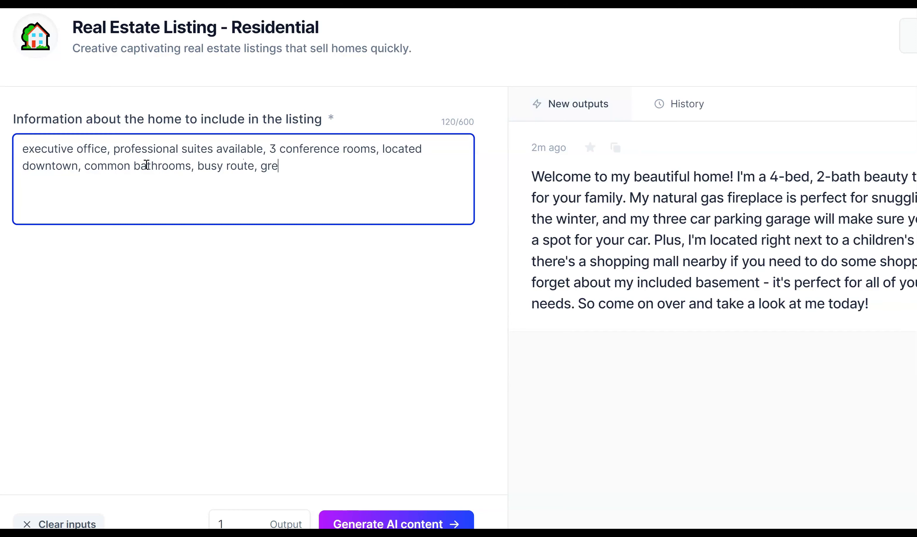
pyautogui.write('at exposure, ada c')
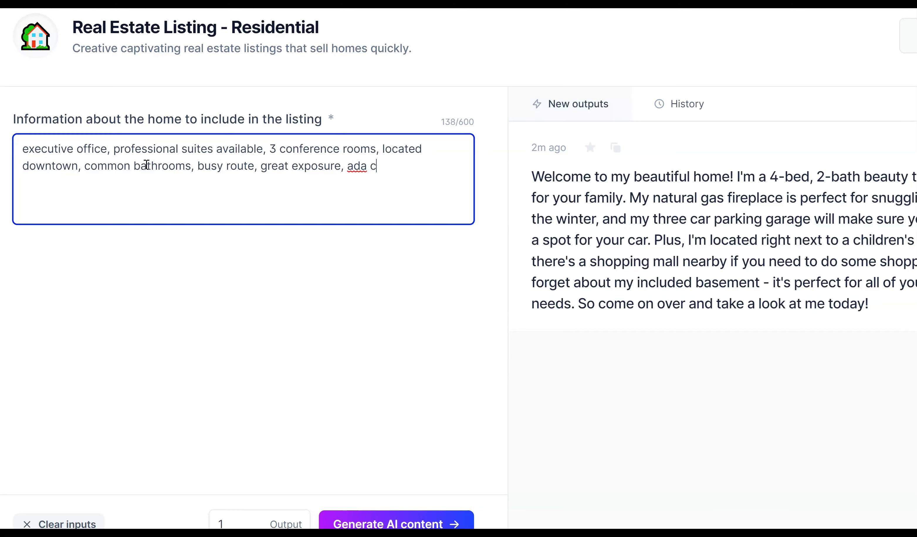
pyautogui.write('A complaint')
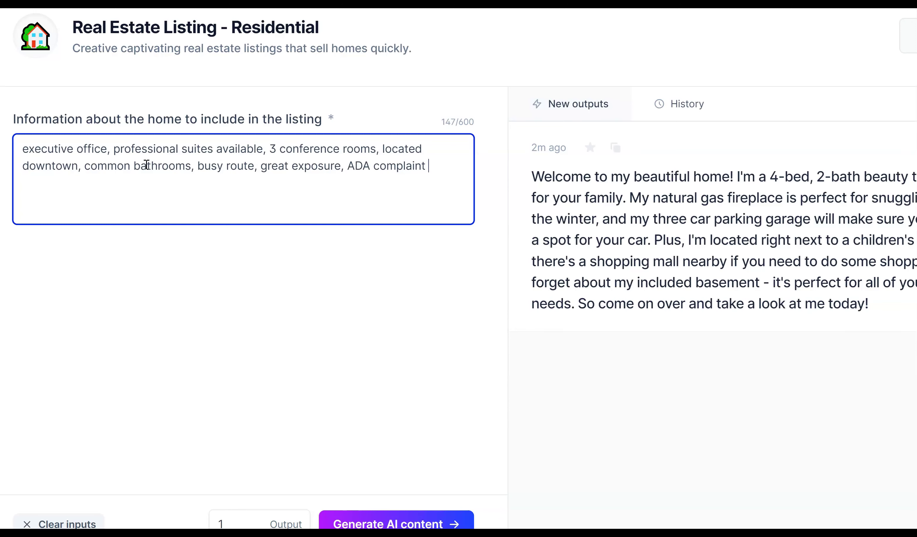
pyautogui.write('ian')
# Insert "Office rental," at the beginning of the listing information, before "executive office"
pyautogui.click(22, 148)
pyautogui.write('Ren')
pyautogui.press('BackSpace')
pyautogui.press('BackSpace')
pyautogui.press('BackSpace')
pyautogui.write('Office rental,')
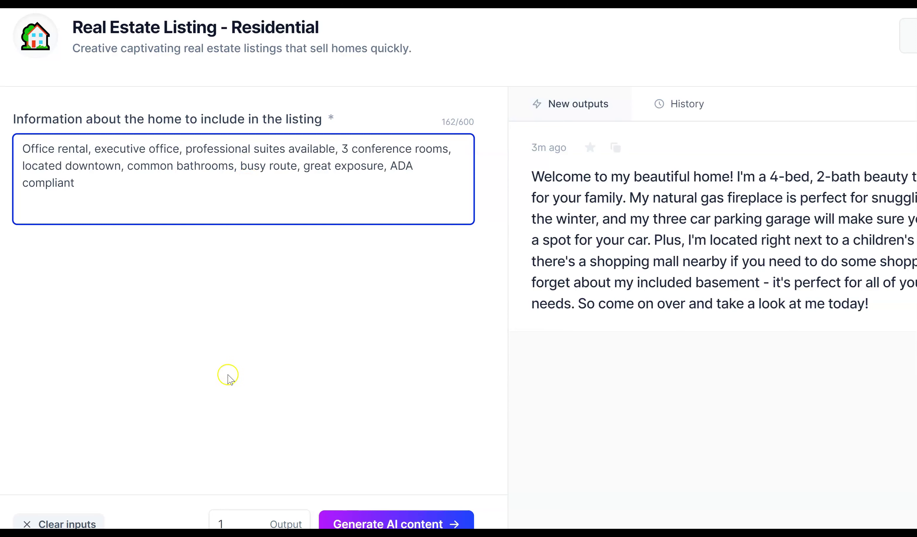
# Generate the office rental listing, view the new output in full, close it, and review the list of outputs
pyautogui.click(390, 524)
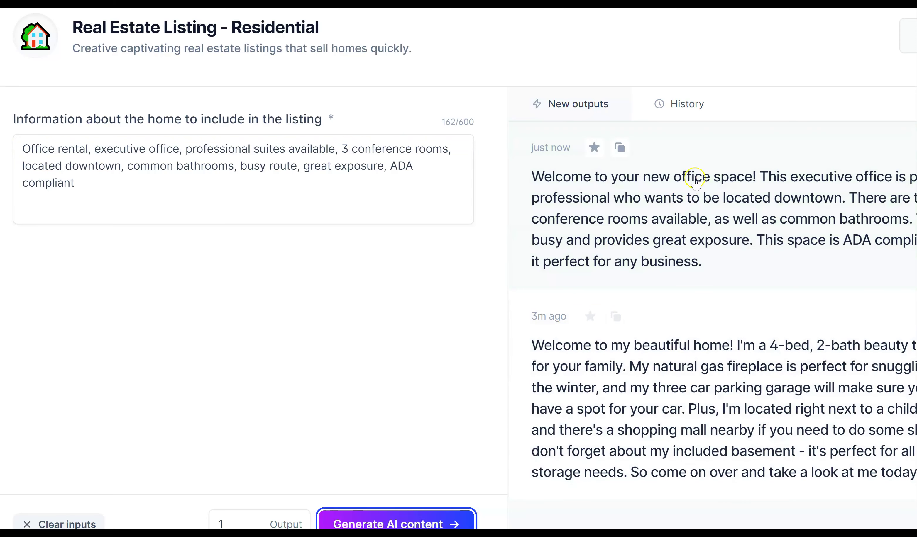
pyautogui.click(788, 221)
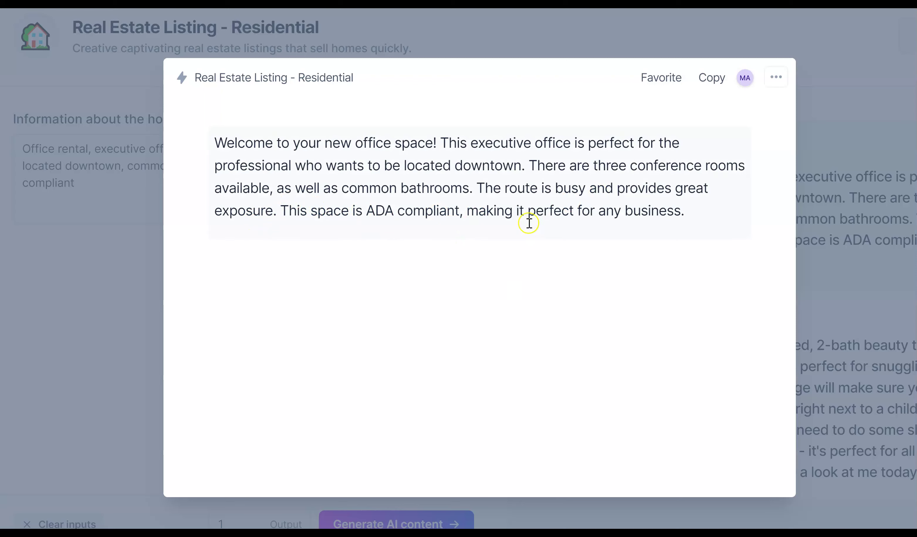
pyautogui.click(350, 30)
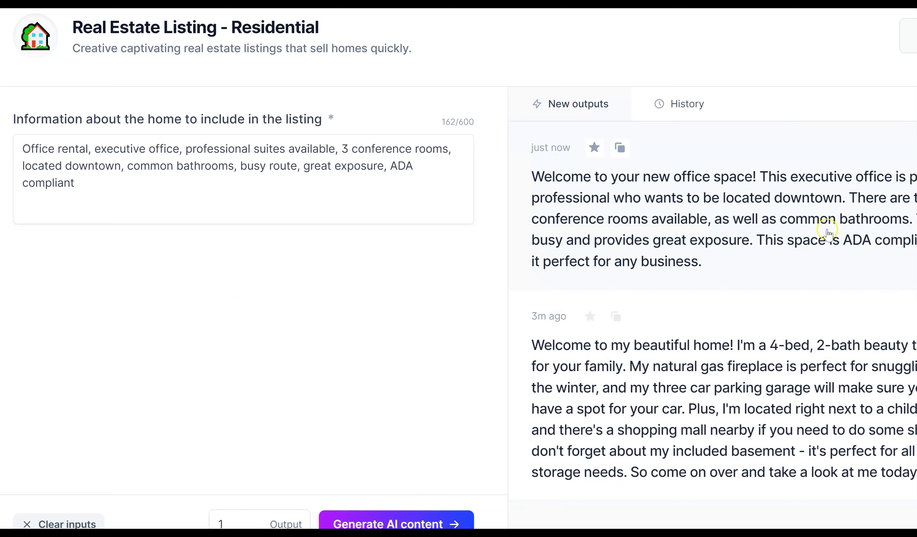
pyautogui.scroll(-2, 798, 202)
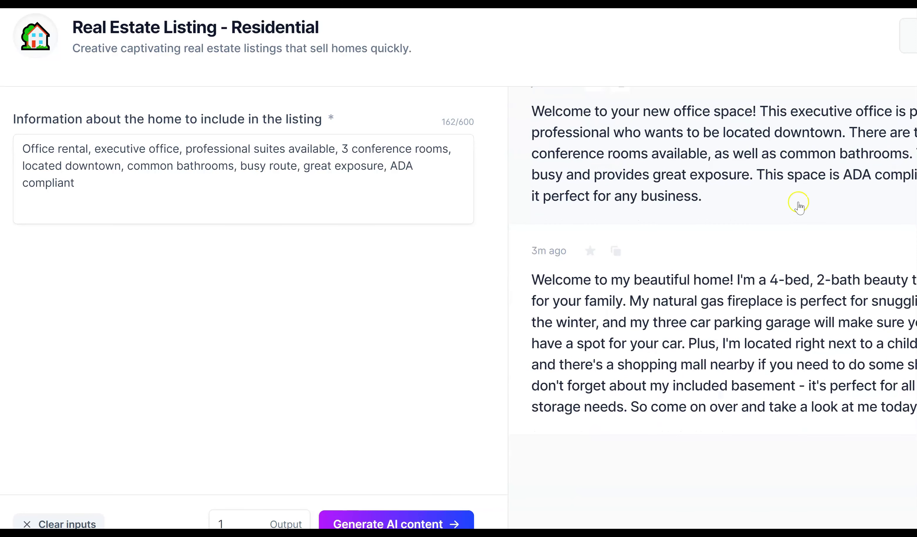
pyautogui.scroll(2, 785, 211)
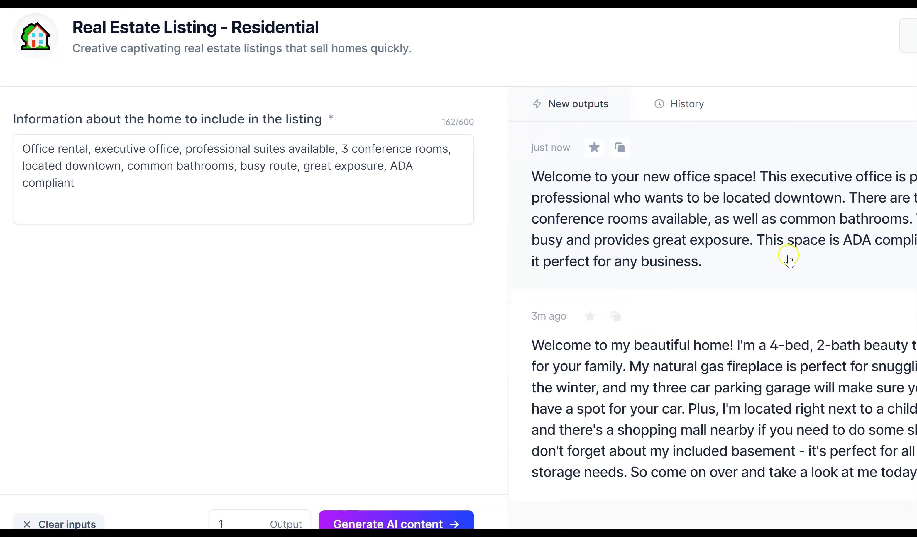